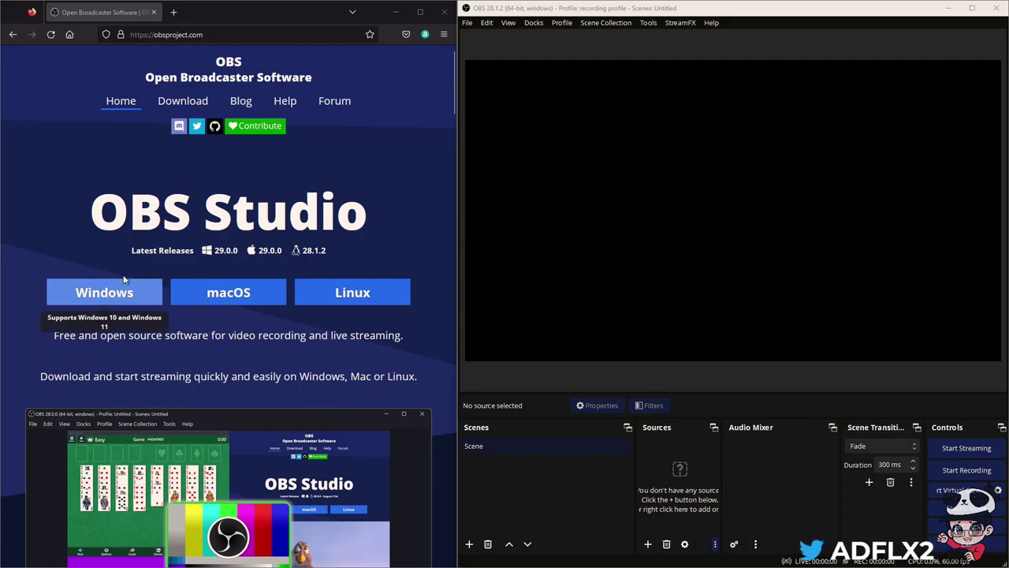
Download the OBS Studio installer for Windows and maximize the already running OBS window.
left_click(132, 300)
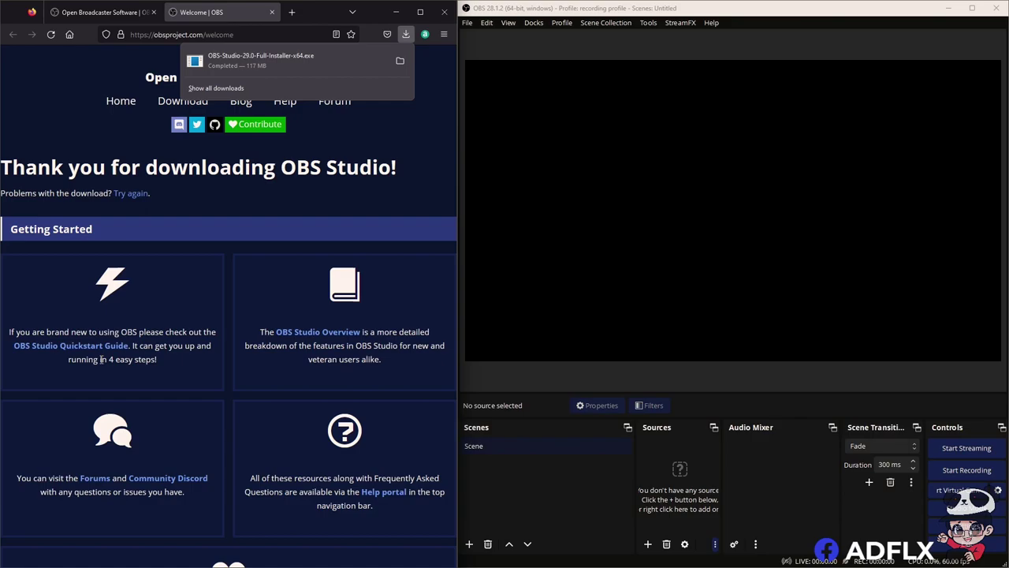
left_click(531, 9)
key("super+Left")
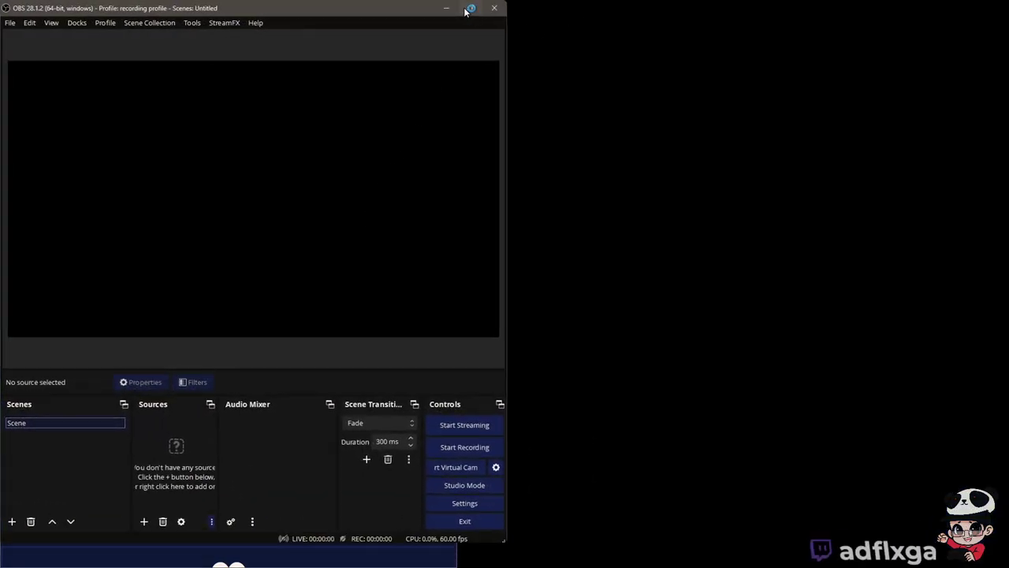
left_click(467, 7)
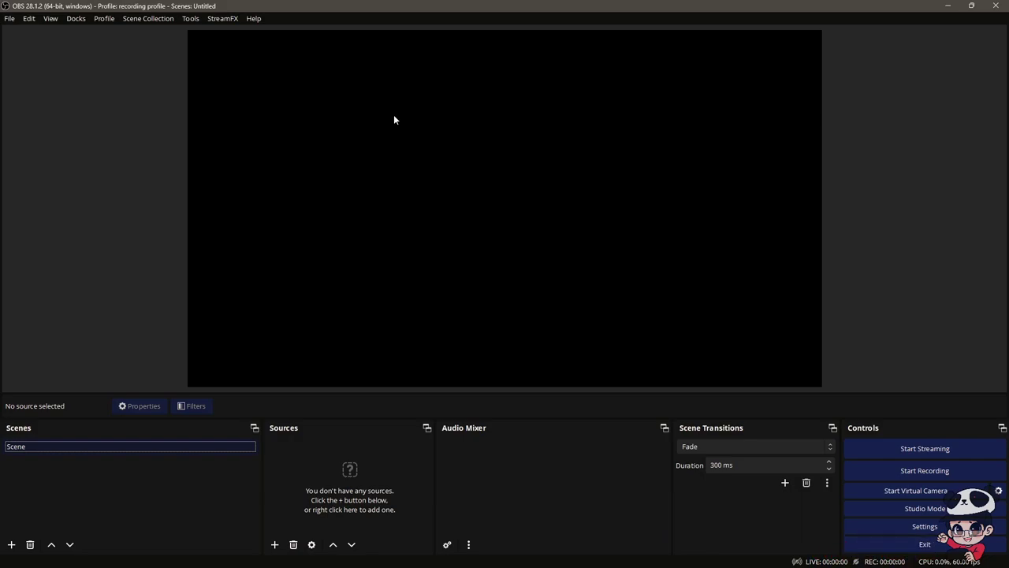
Start the Auto-Configuration Wizard and optimize for streaming, with recording secondary.
left_click(191, 20)
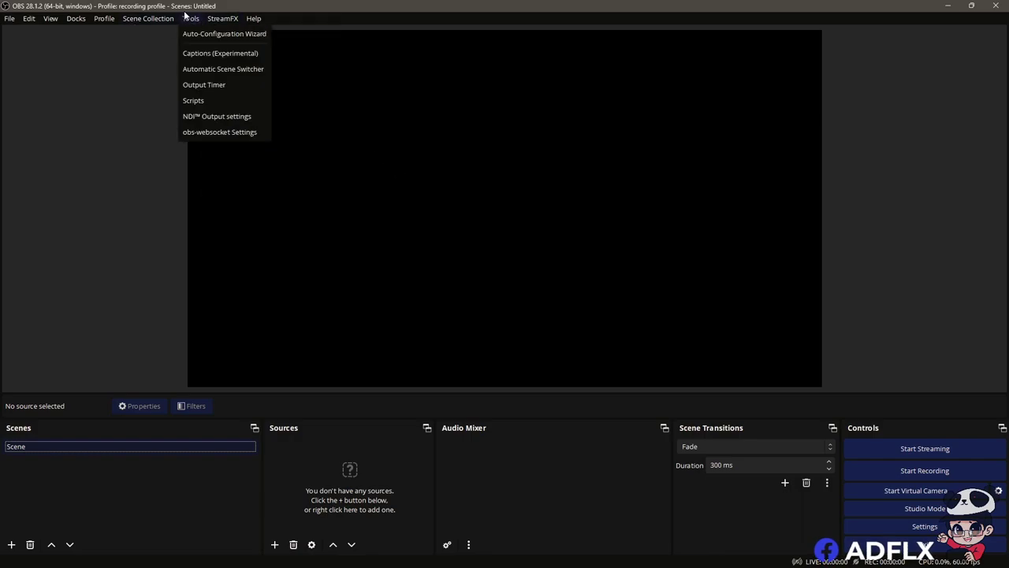
left_click(237, 37)
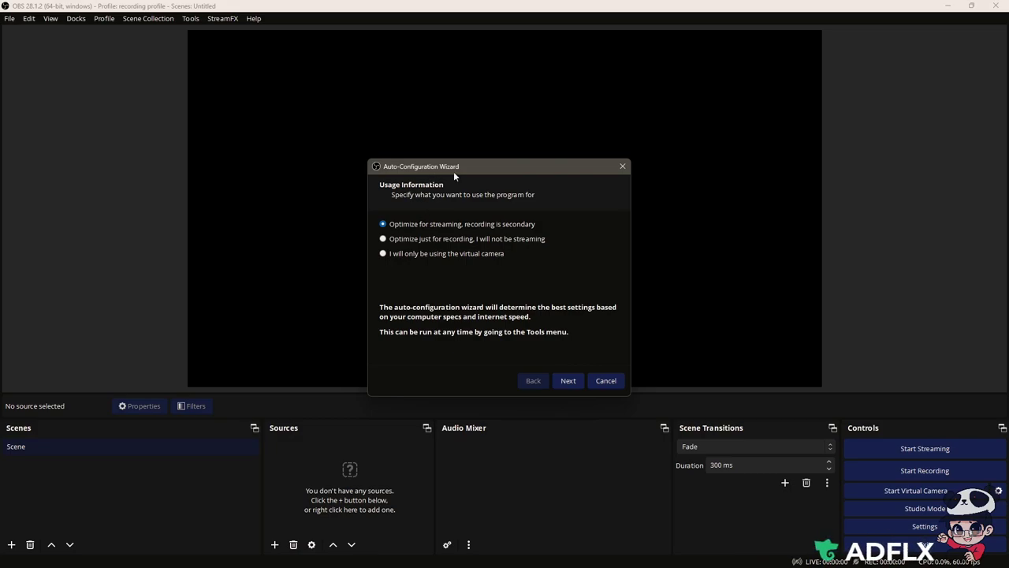
left_click(575, 381)
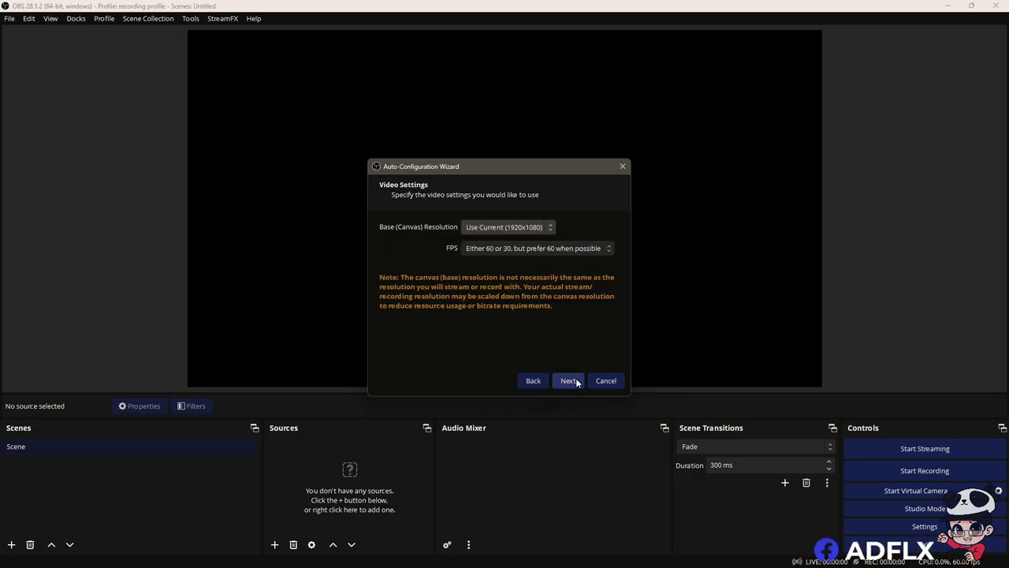
Accept the wizard's video settings with the current 1920x1080 canvas resolution and either 60 or 30 FPS, preferring 60 when possible.
left_click(519, 231)
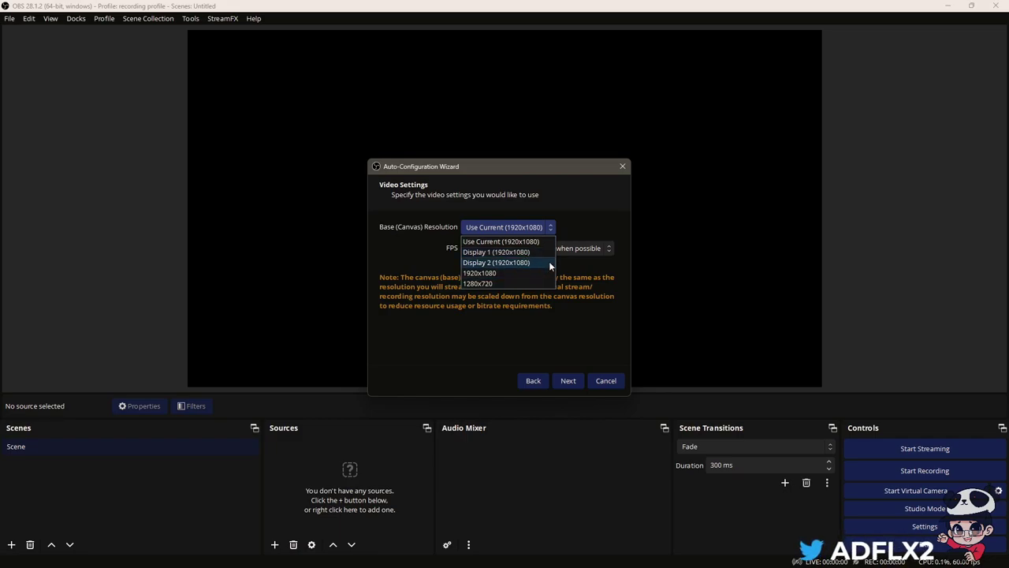
left_click(571, 294)
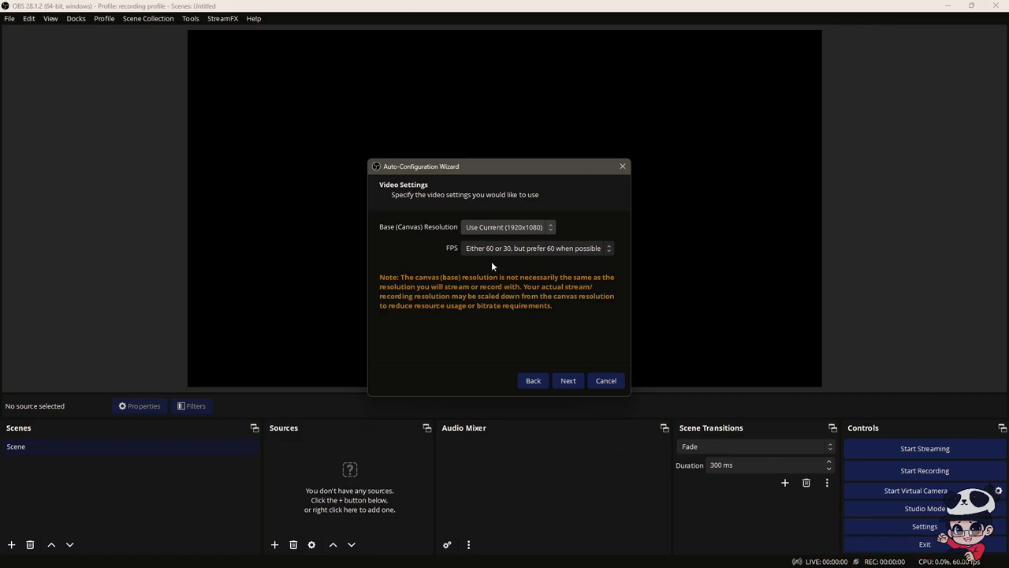
left_click(517, 247)
left_click(516, 248)
left_click(517, 248)
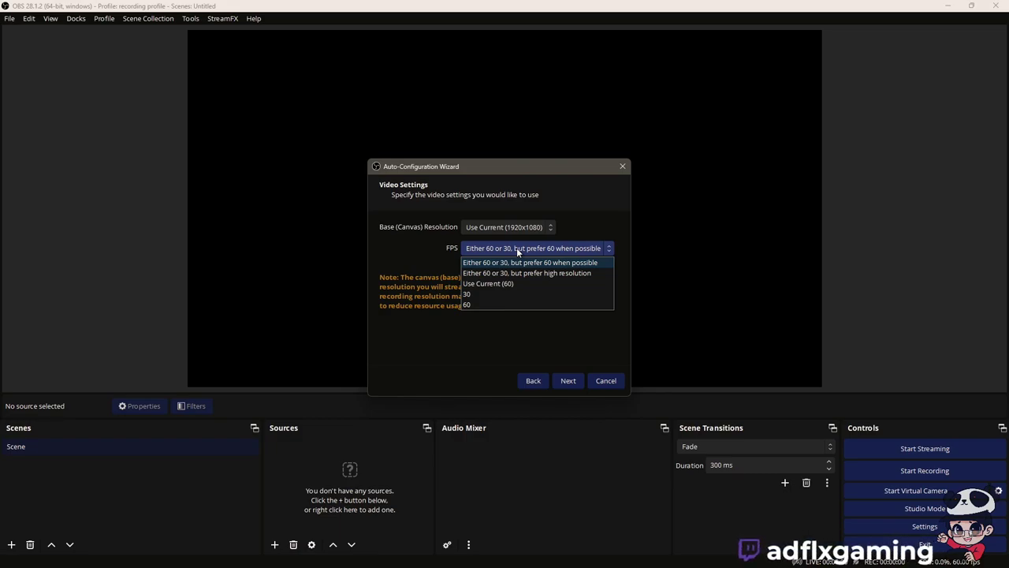
left_click(517, 248)
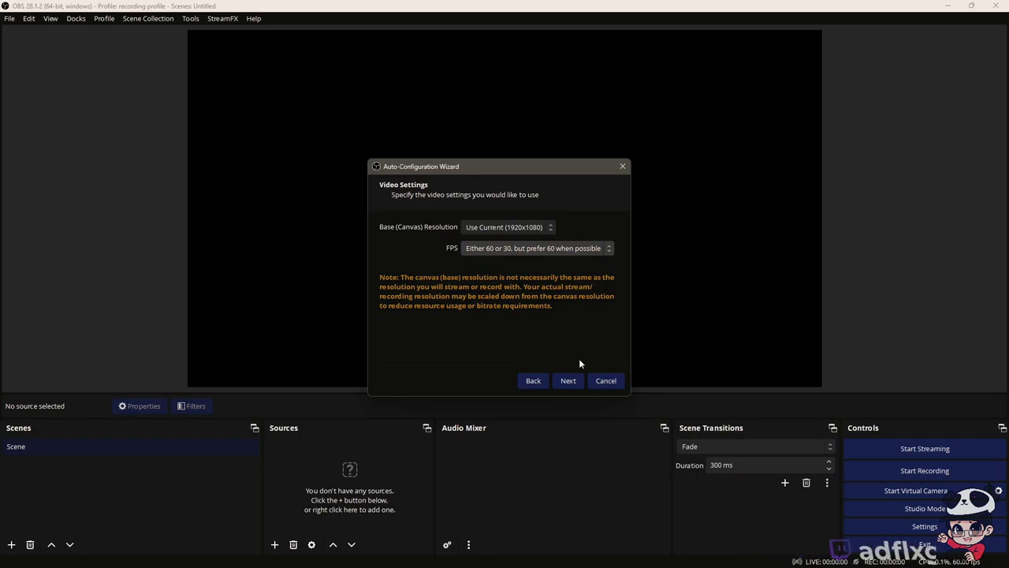
left_click(570, 381)
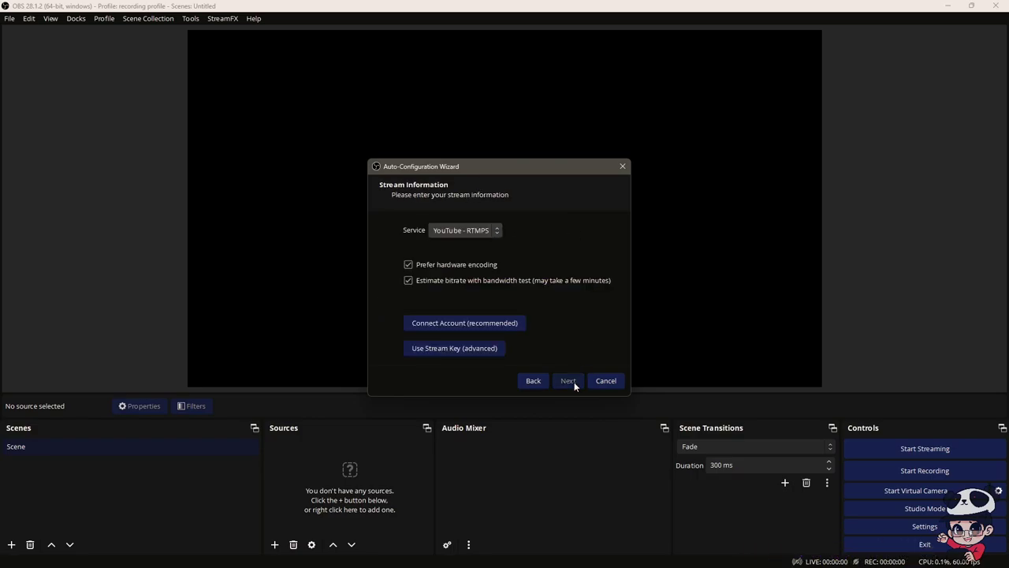
Choose Twitch as the streaming service and connect the Twitch account through its login window.
left_click(470, 234)
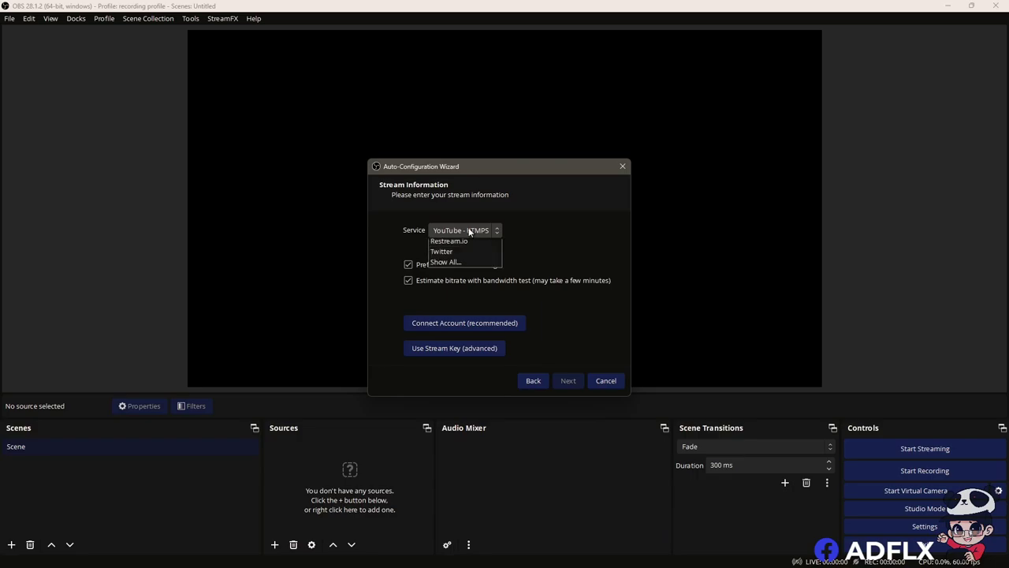
left_click(474, 254)
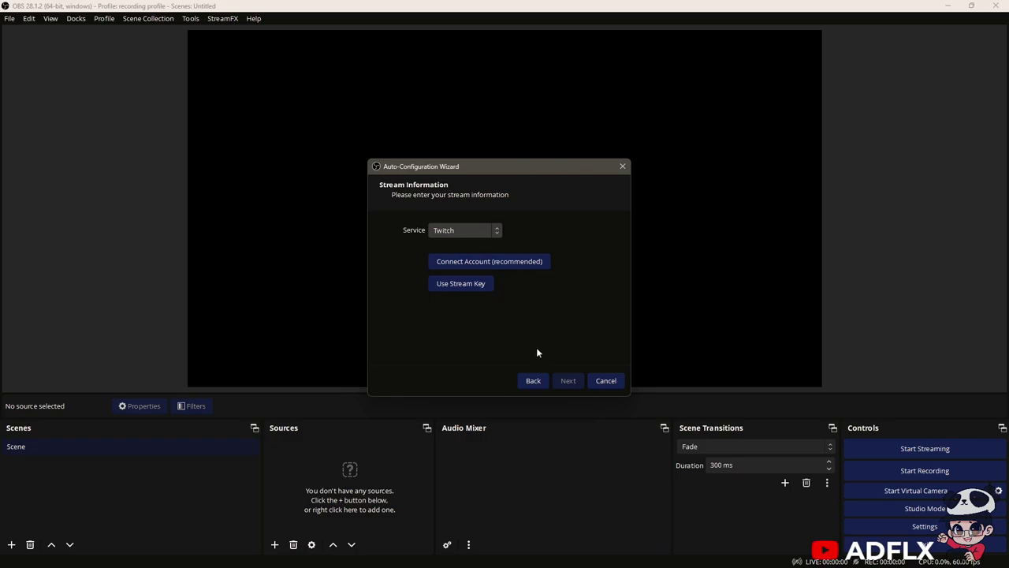
left_click(530, 266)
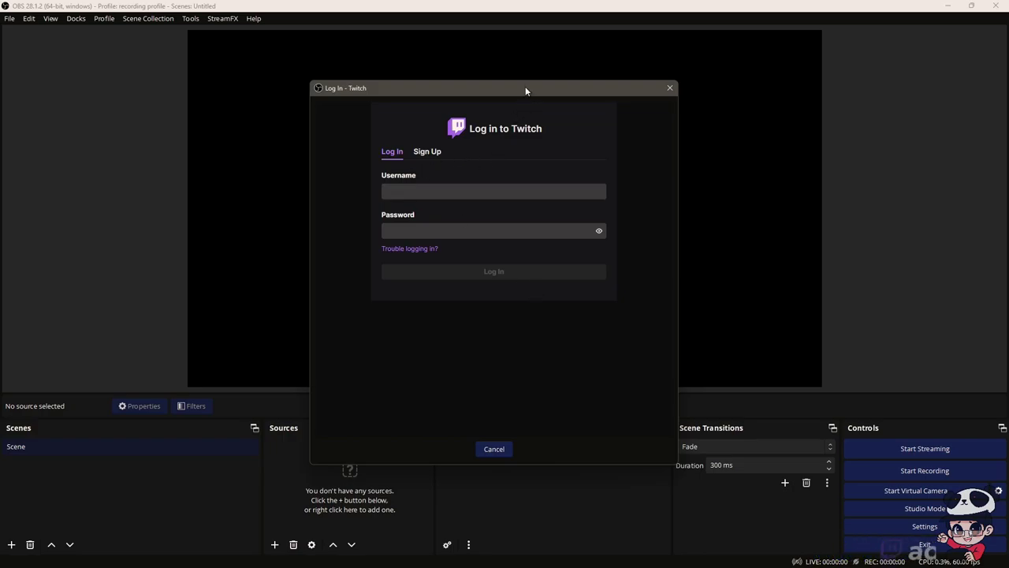
left_click_drag(525, 89, 355, 129)
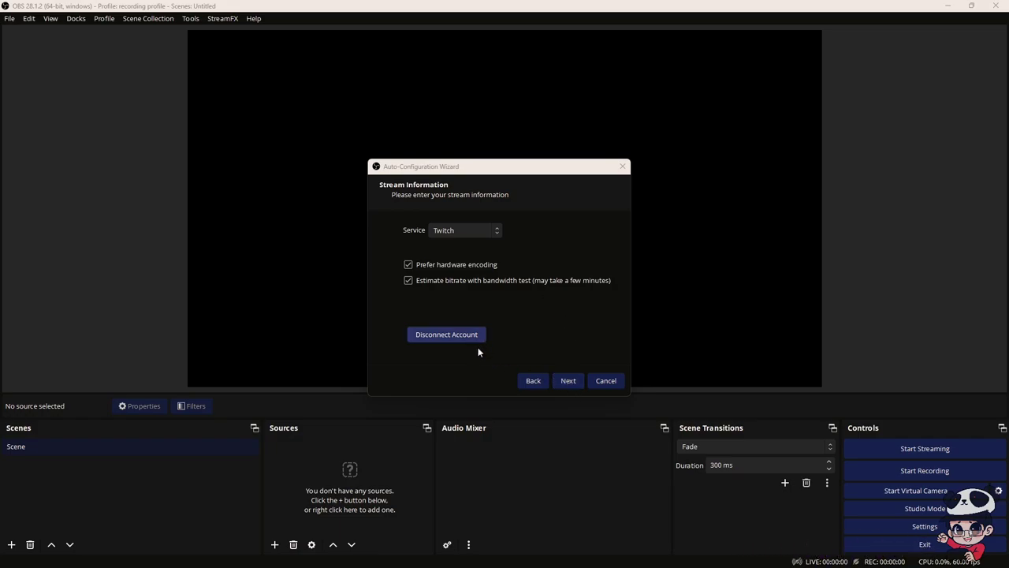
Run the wizard's tests with hardware encoding preferred and bitrate estimation enabled, and apply the recommended settings.
left_click(576, 380)
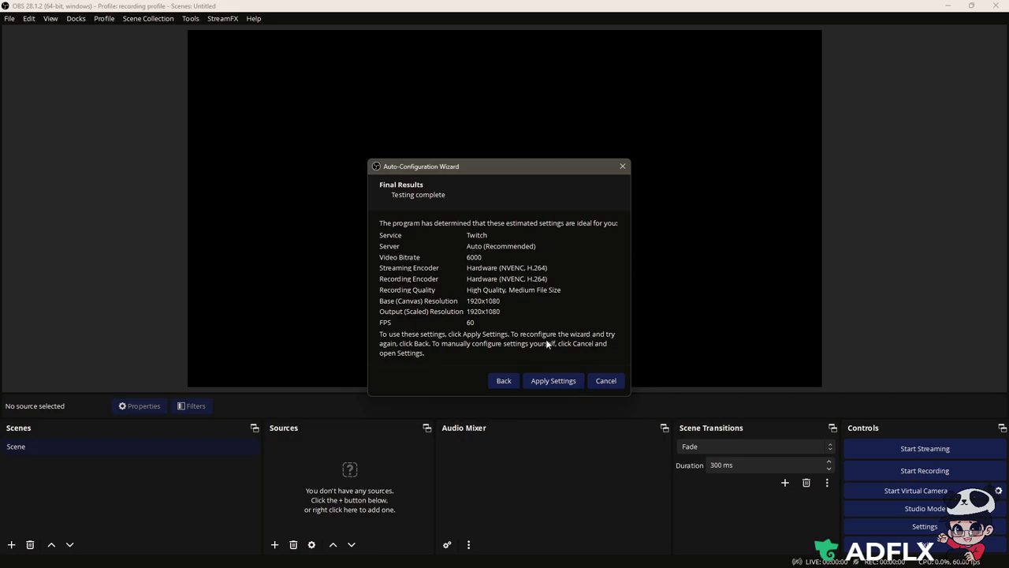
left_click(545, 381)
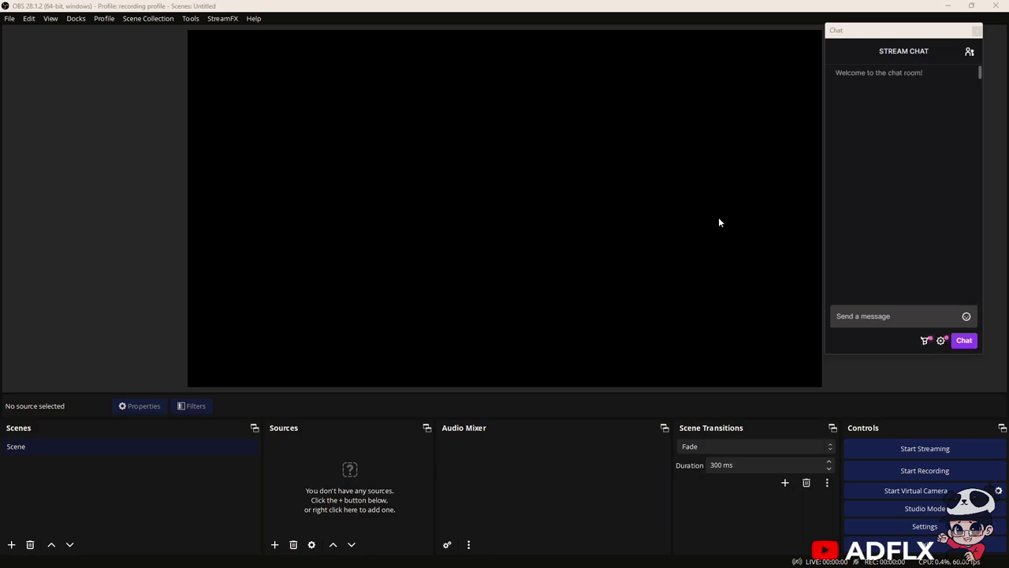
Reposition the floating Chat and Stream Information windows over the main window and dismiss the Shield Mode notice.
left_click_drag(861, 31, 702, 60)
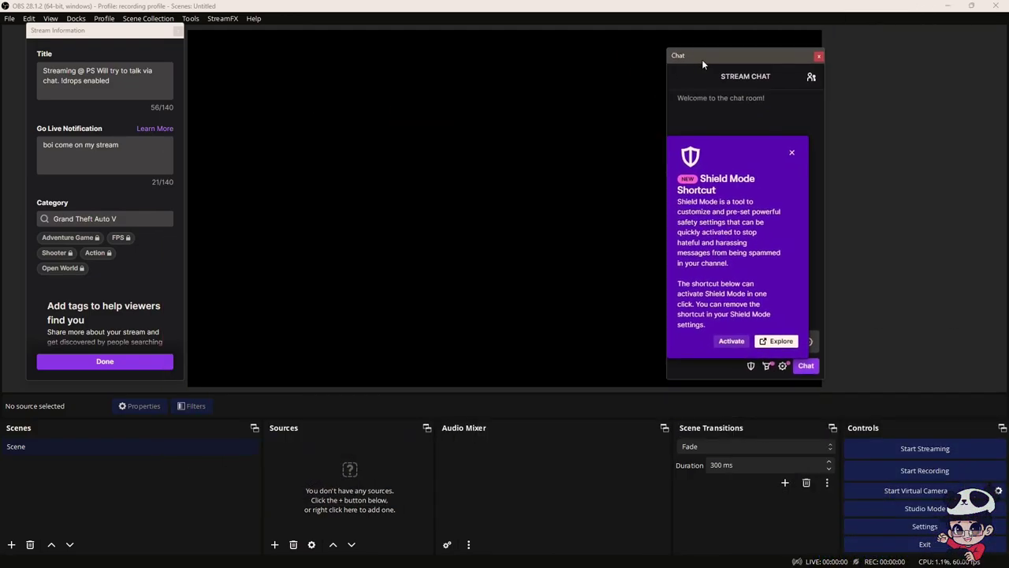
left_click(793, 153)
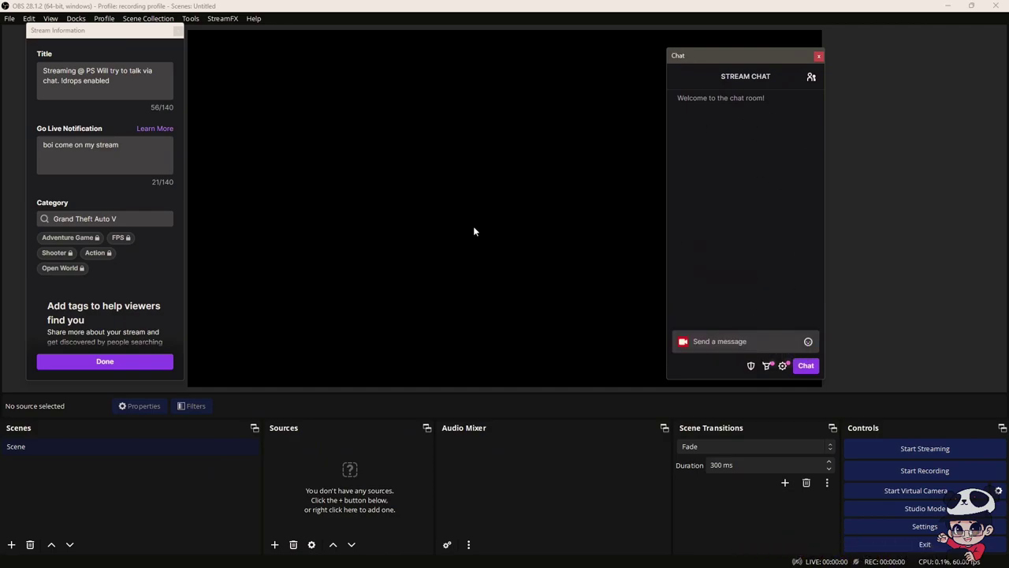
mouse_move(99, 32)
left_mouse_down()
mouse_move(309, 65)
mouse_move(119, 58)
mouse_move(119, 30)
mouse_move(100, 35)
left_mouse_up()
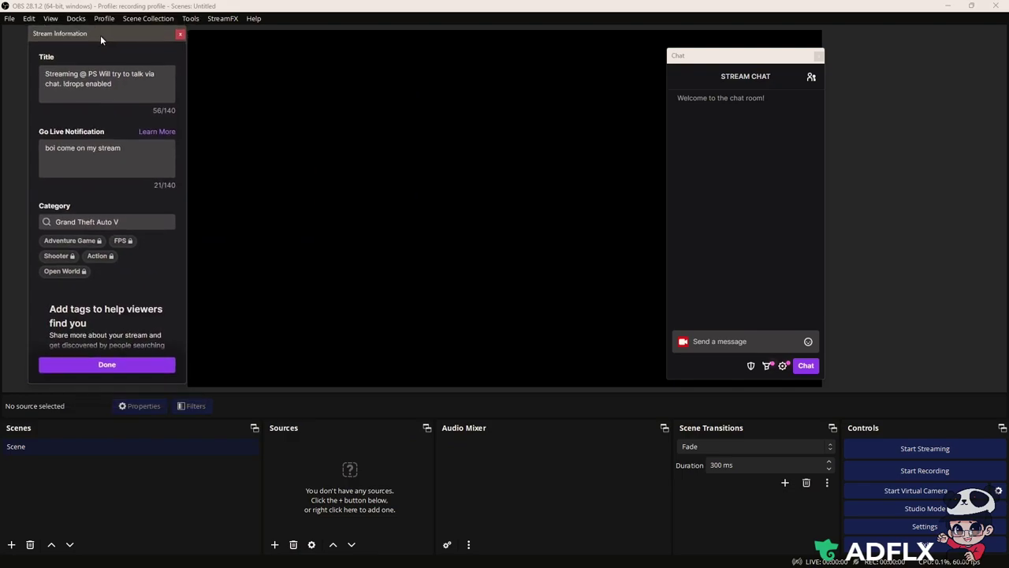
Review the title, go-live notification, category, tags and stream language in the Stream Information window.
triple_click(145, 87)
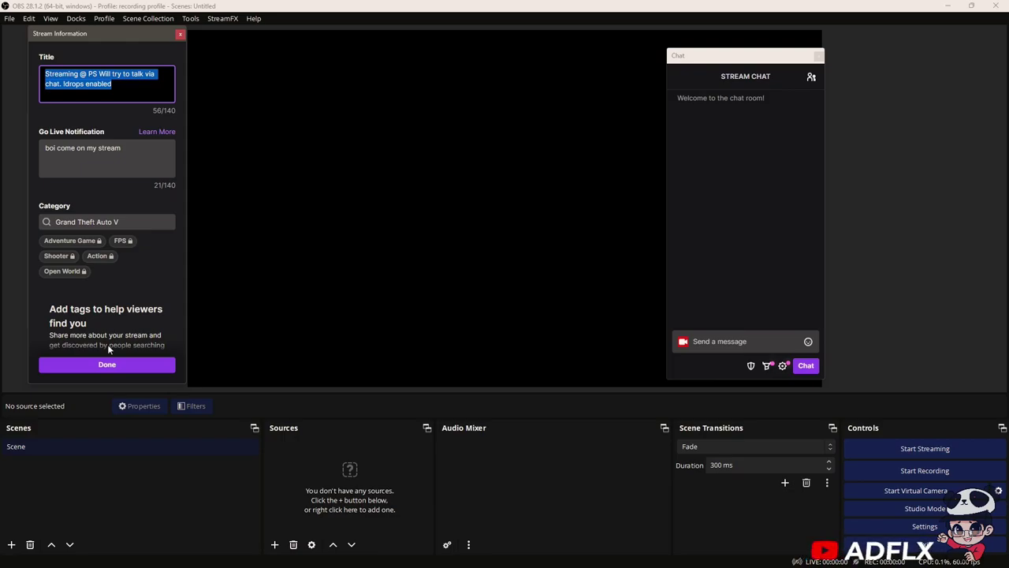
scroll(93, 204, "down", 2)
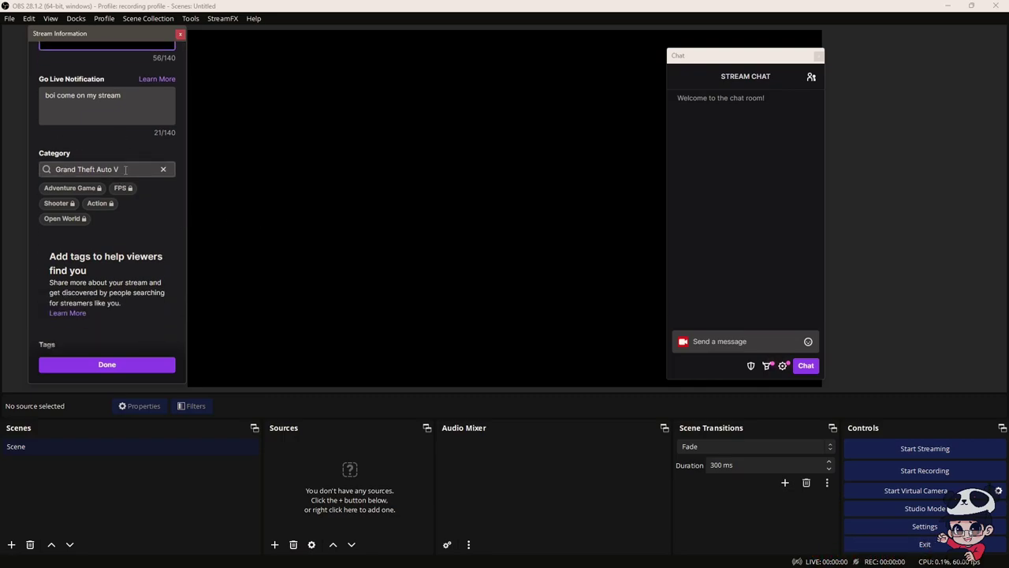
scroll(124, 170, "down", 9)
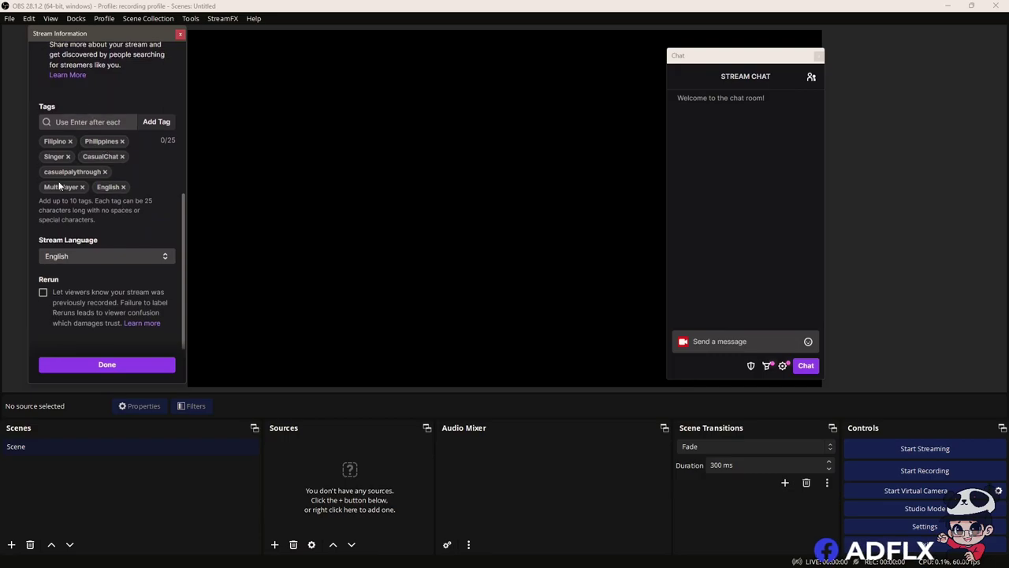
scroll(161, 282, "up", 12)
scroll(161, 281, "down", 9)
scroll(161, 281, "up", 9)
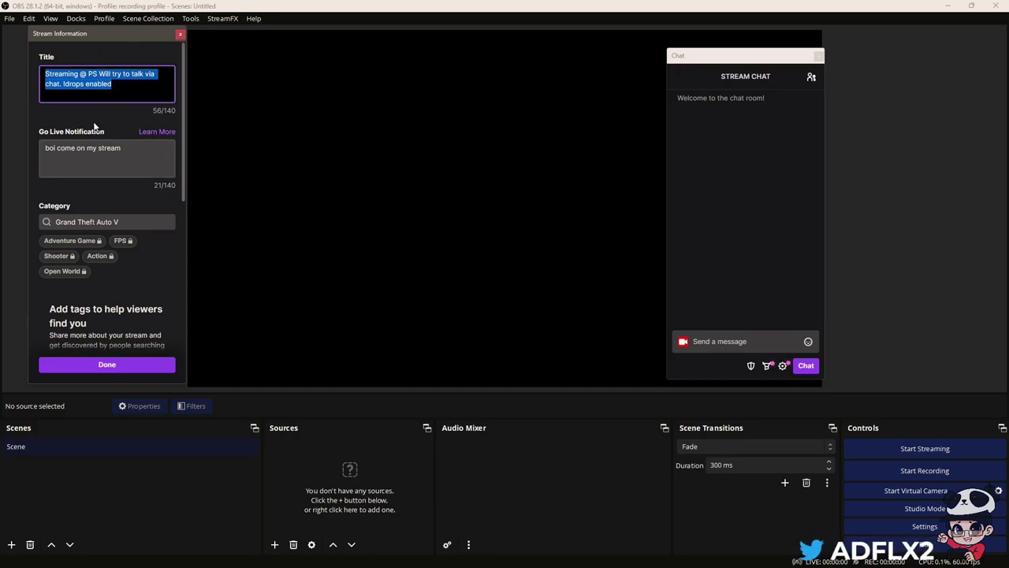
Open the program settings and review the General options and the streaming service options.
left_click(10, 18)
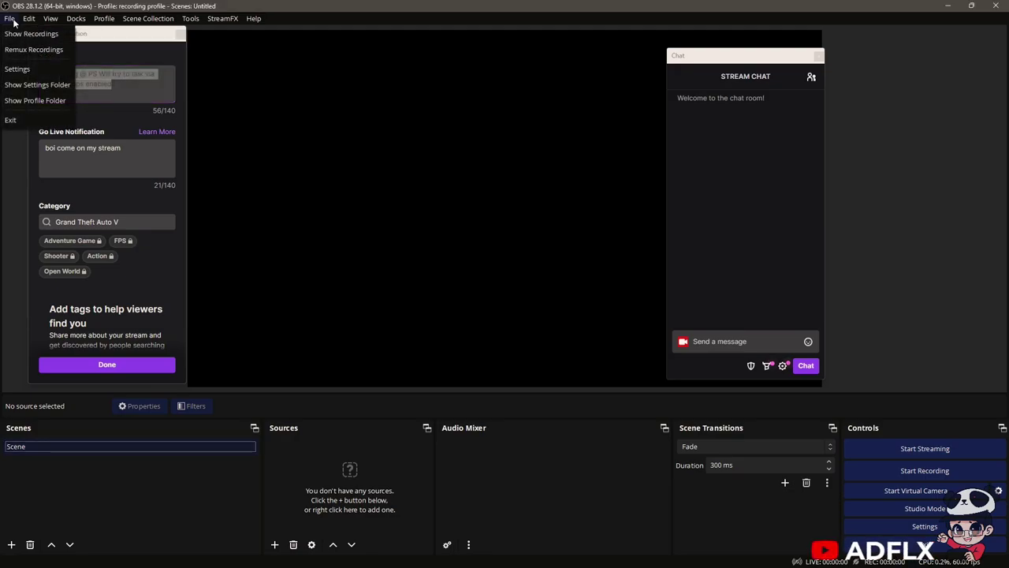
left_click(28, 74)
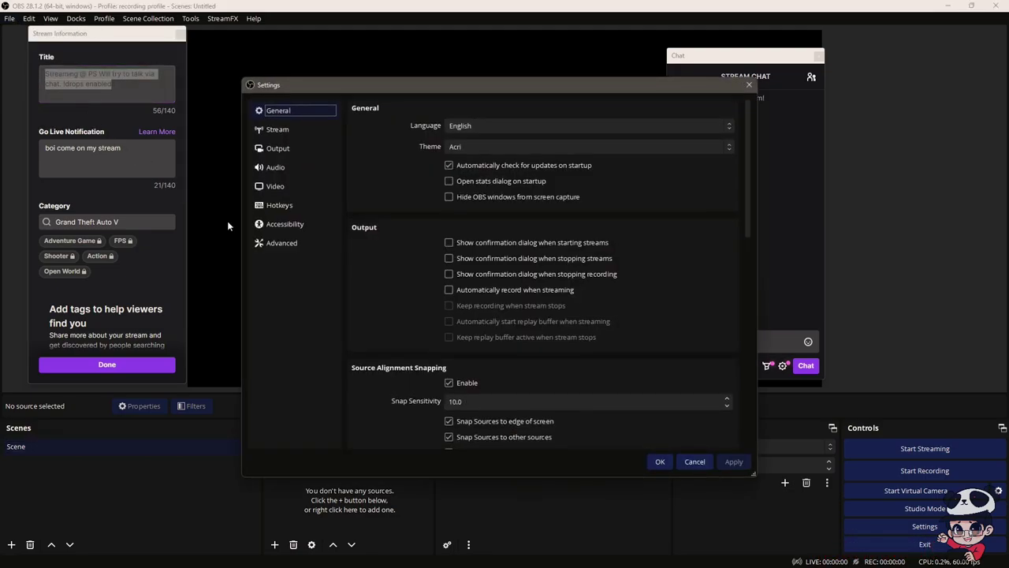
scroll(385, 251, "down", 9)
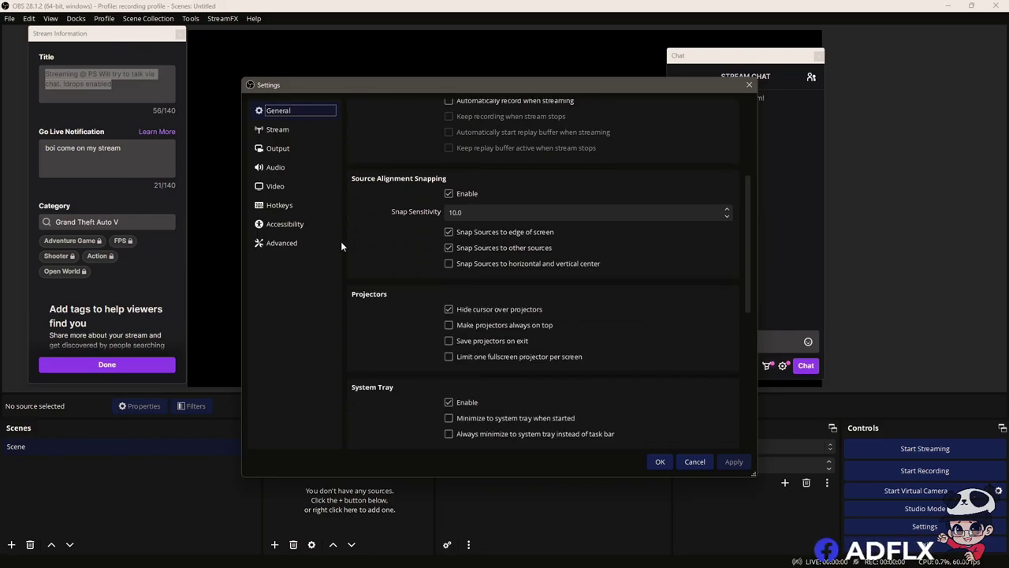
scroll(345, 253, "up", 3)
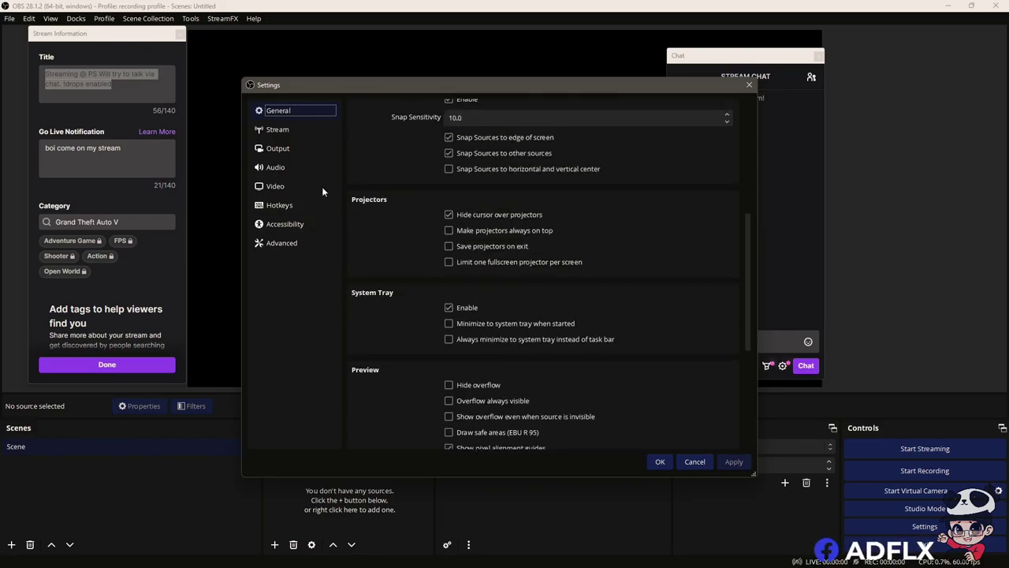
left_click(280, 127)
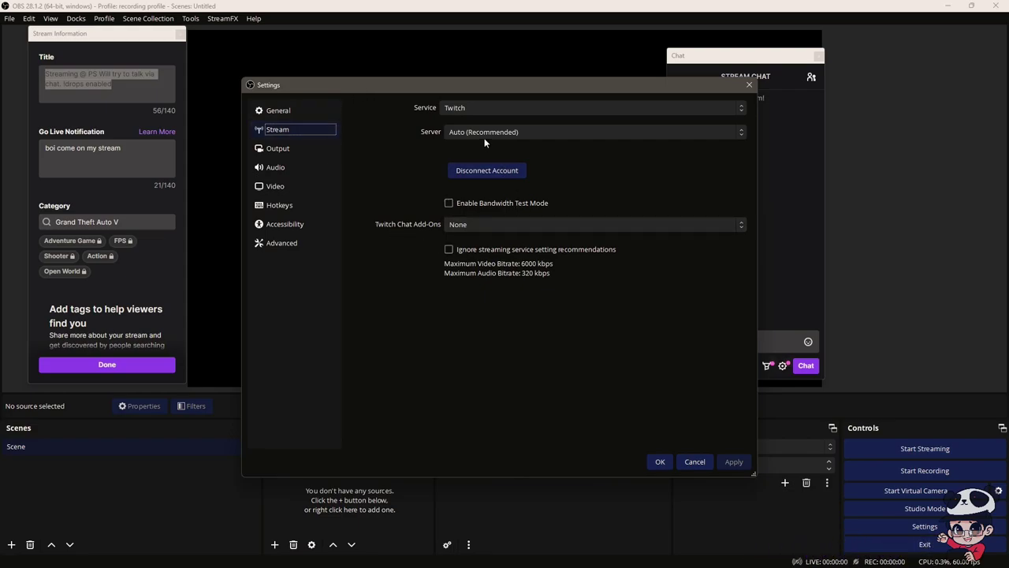
left_click(466, 109)
left_click(466, 108)
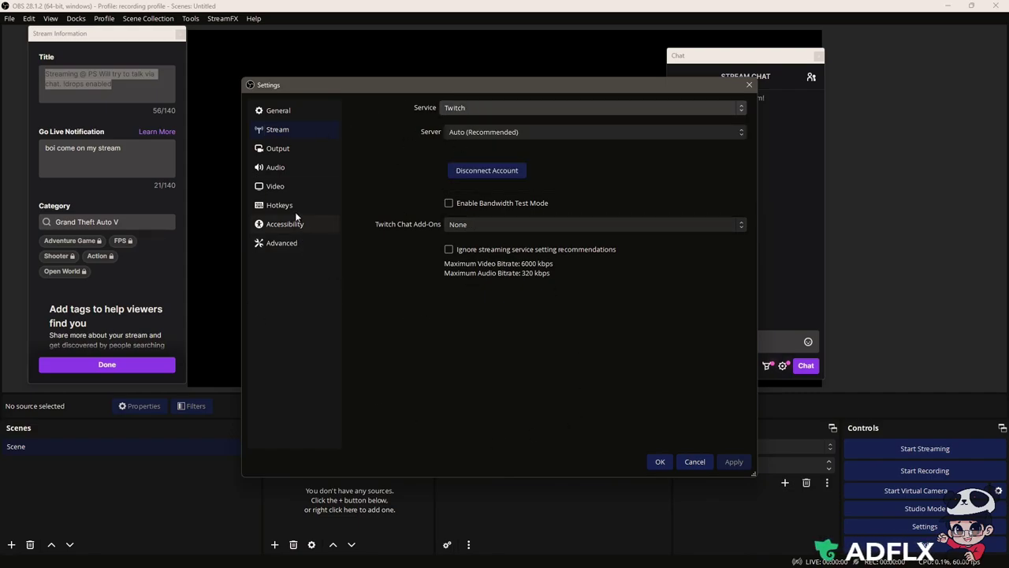
Switch the output mode to Advanced to view its streaming options, and set it back to Simple.
left_click(293, 150)
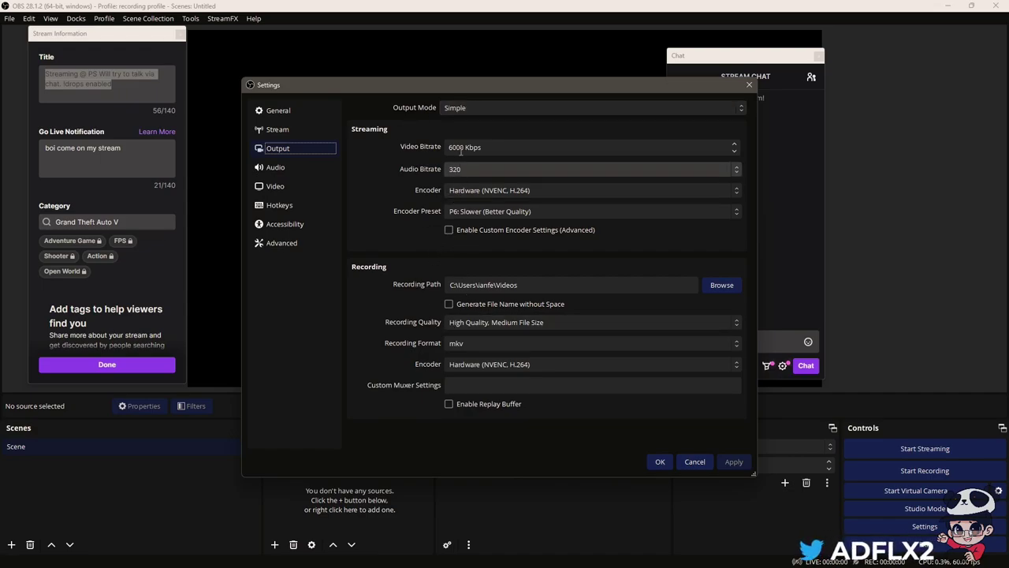
left_click(452, 111)
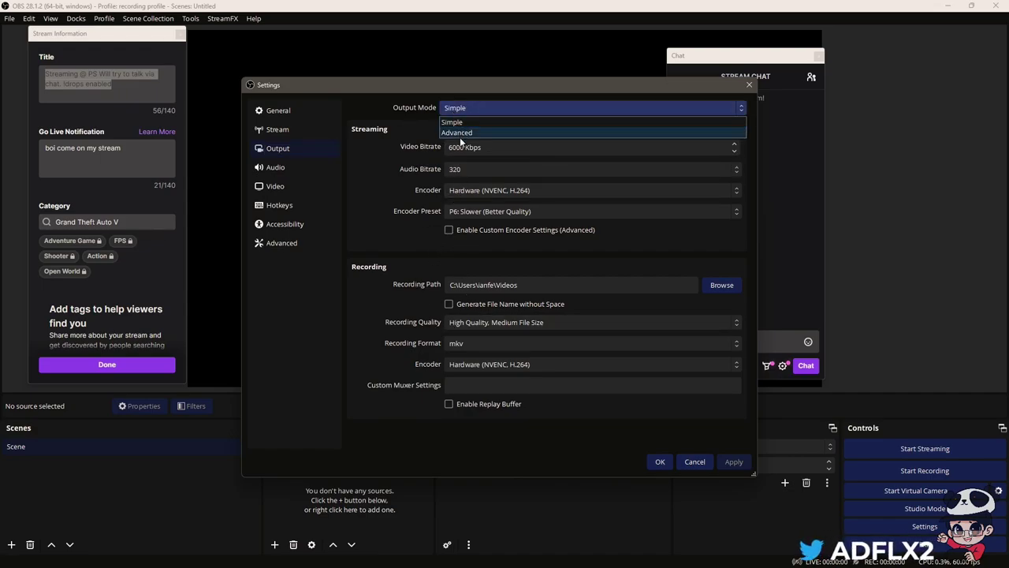
left_click(460, 133)
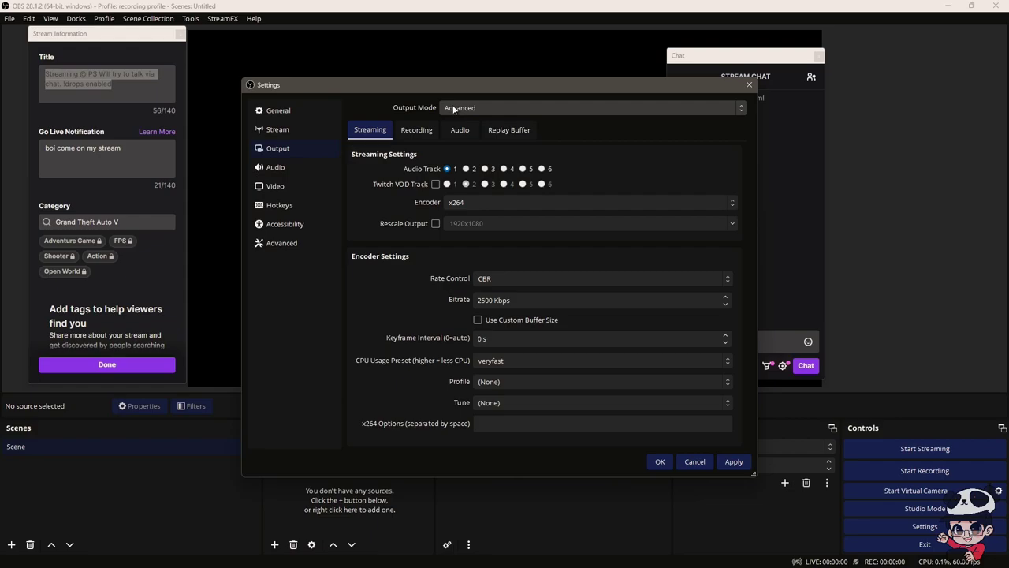
left_click(454, 108)
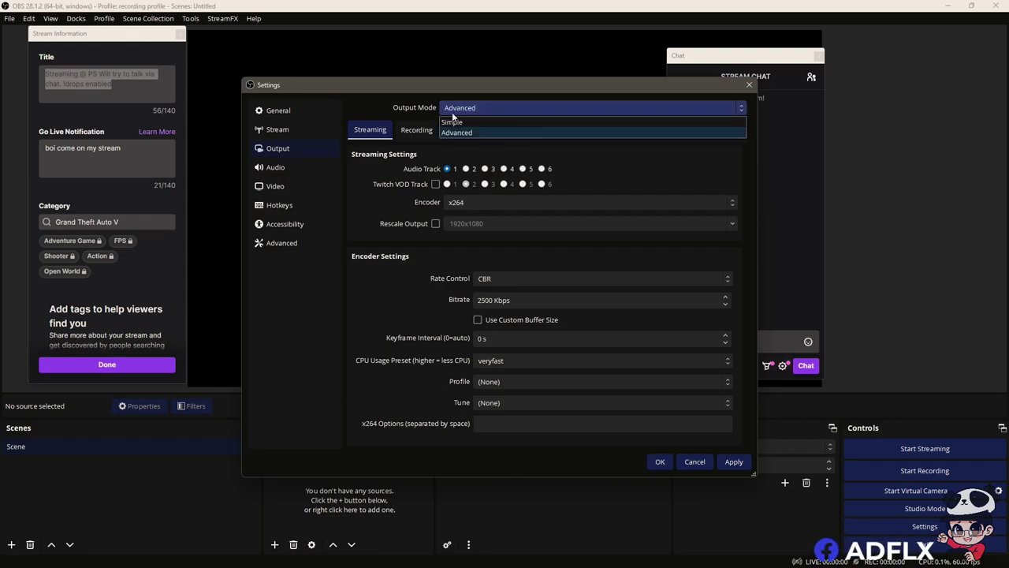
left_click(454, 126)
Review the audio settings, including the sample rate, channels, global audio devices and meters.
left_click(278, 168)
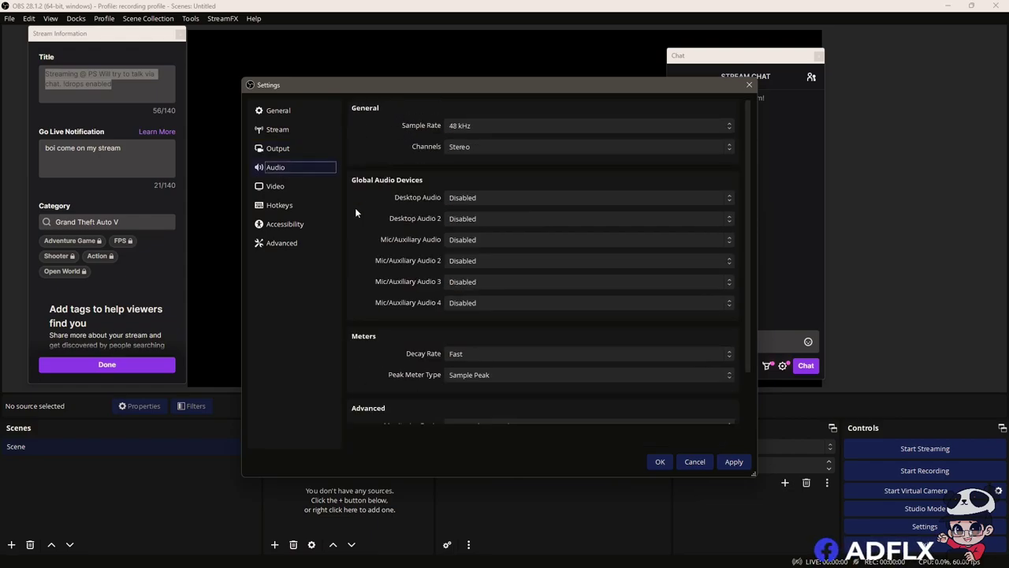
scroll(352, 237, "down", 3)
scroll(354, 240, "up", 3)
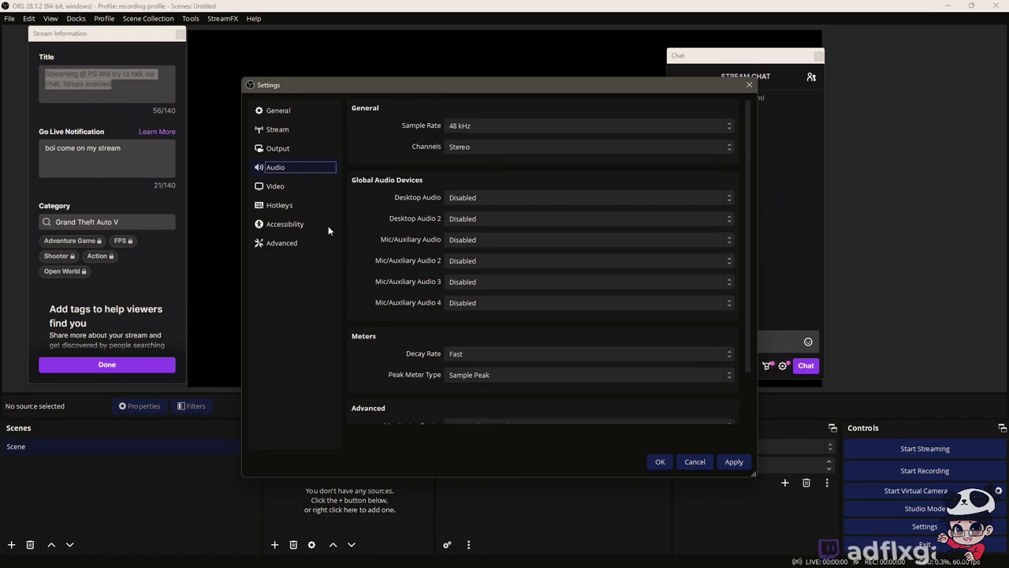
Review the base and output resolutions, the available scaled resolutions and the frame rate in the video settings.
left_click(298, 188)
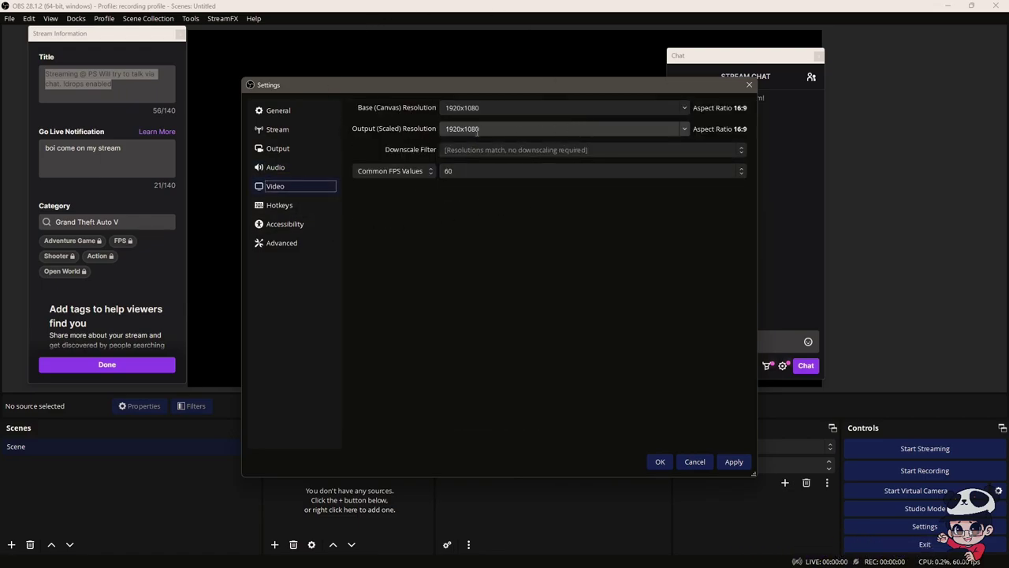
left_click(452, 112)
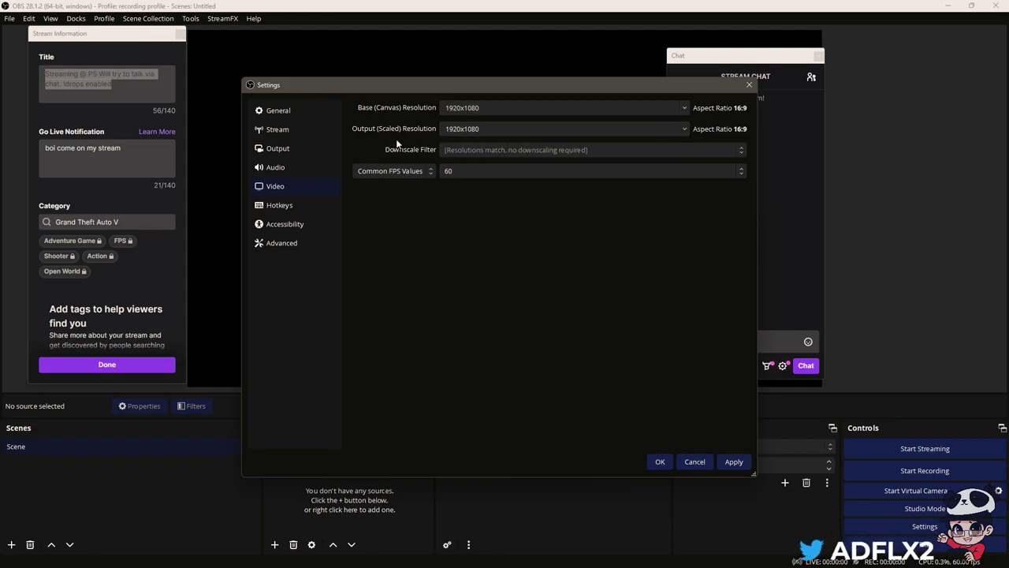
left_click(680, 130)
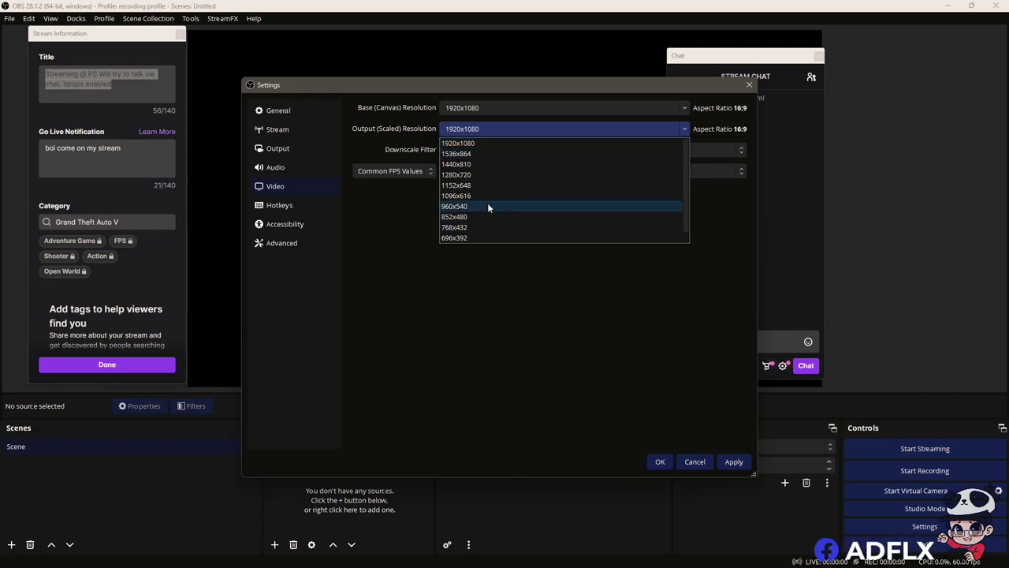
left_click(565, 324)
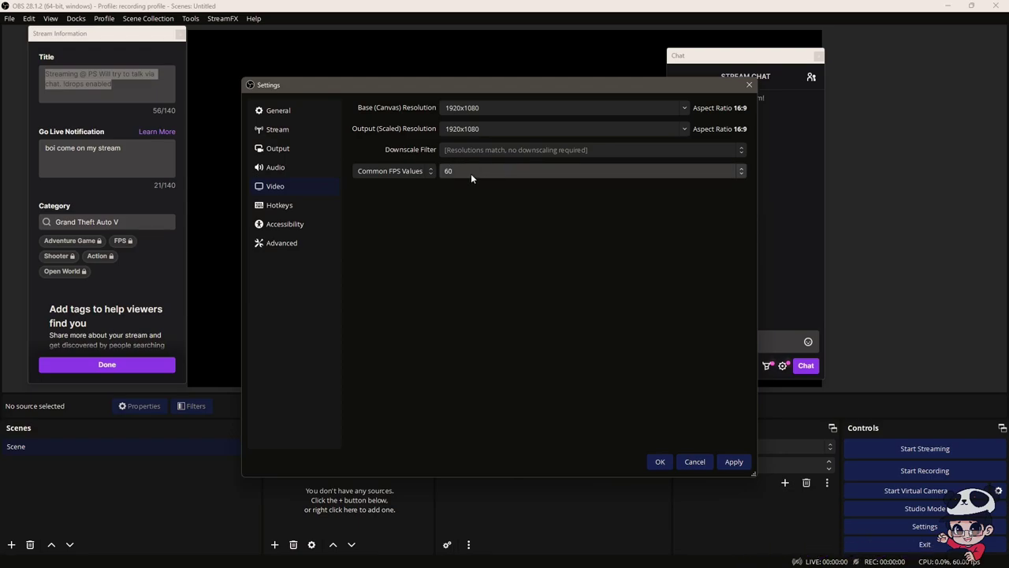
Look through the full list of hotkey assignments, from the quick transitions to the scene switching entry.
left_click(279, 209)
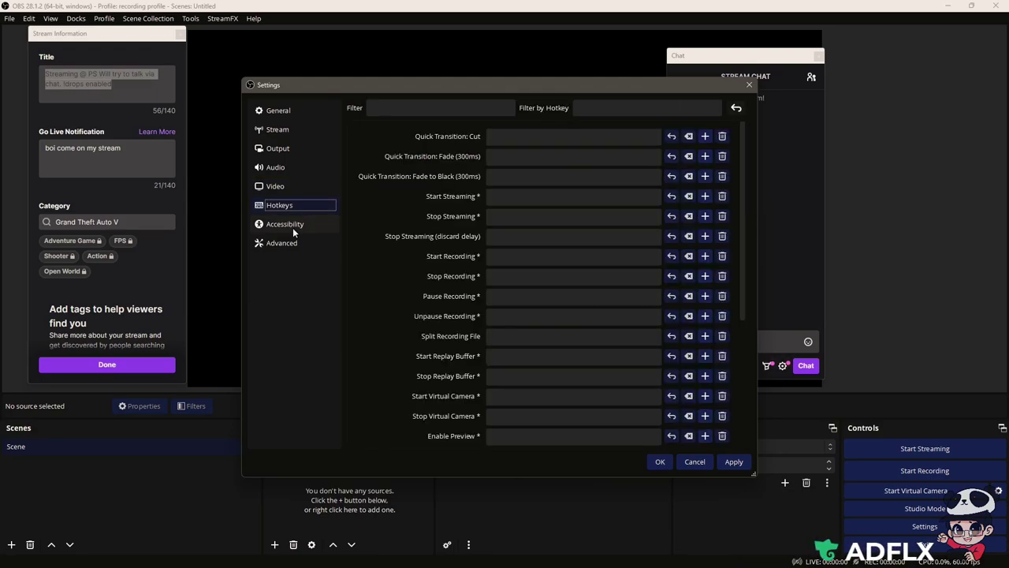
left_click(293, 225)
left_click(282, 208)
scroll(438, 207, "down", 3)
scroll(431, 213, "down", 2)
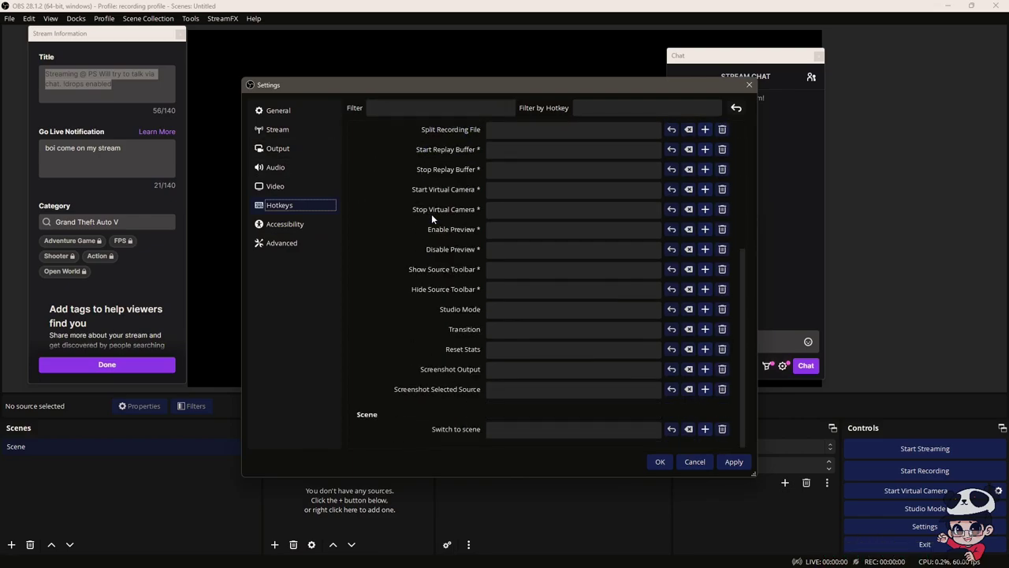
scroll(426, 213, "up", 5)
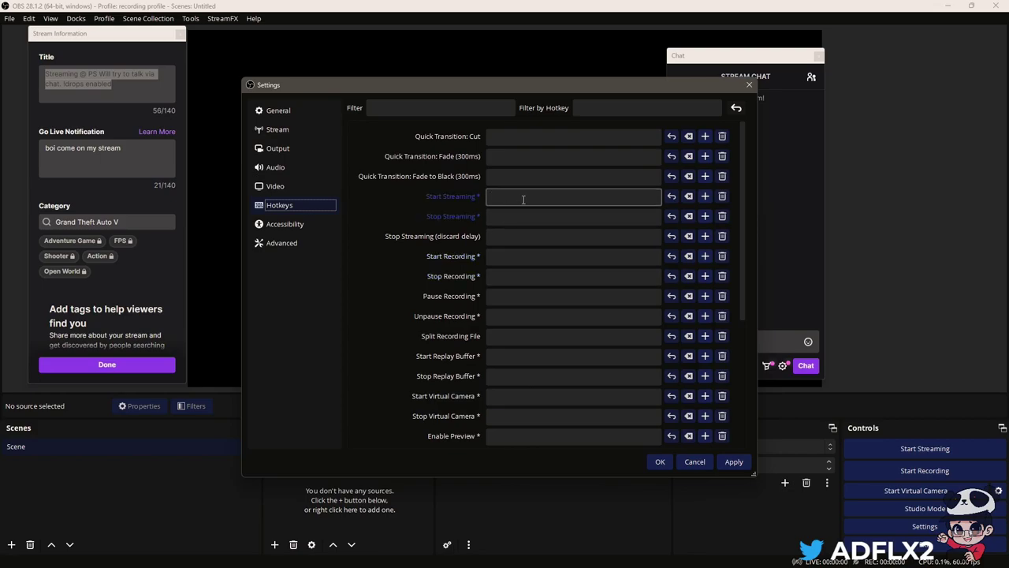
Review the accessibility color options and the advanced video, recording, stream delay, reconnect and network settings.
left_click(300, 230)
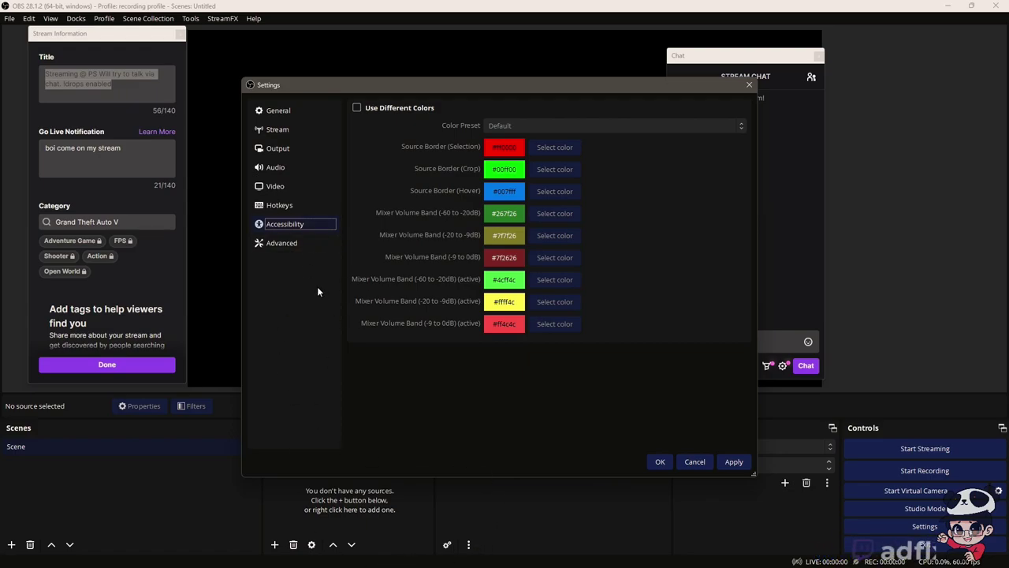
left_click(278, 244)
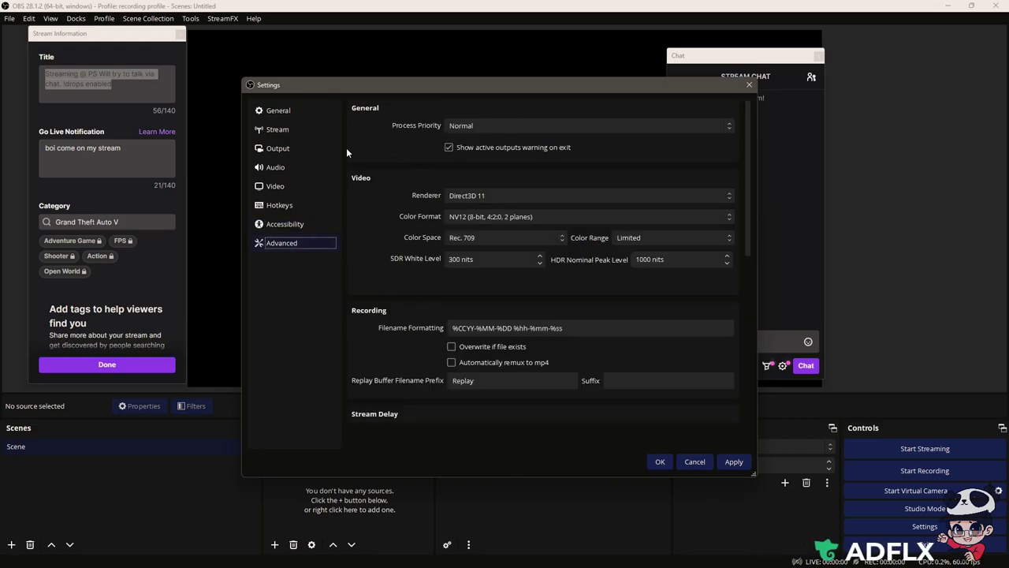
scroll(369, 170, "down", 1)
scroll(355, 201, "down", 5)
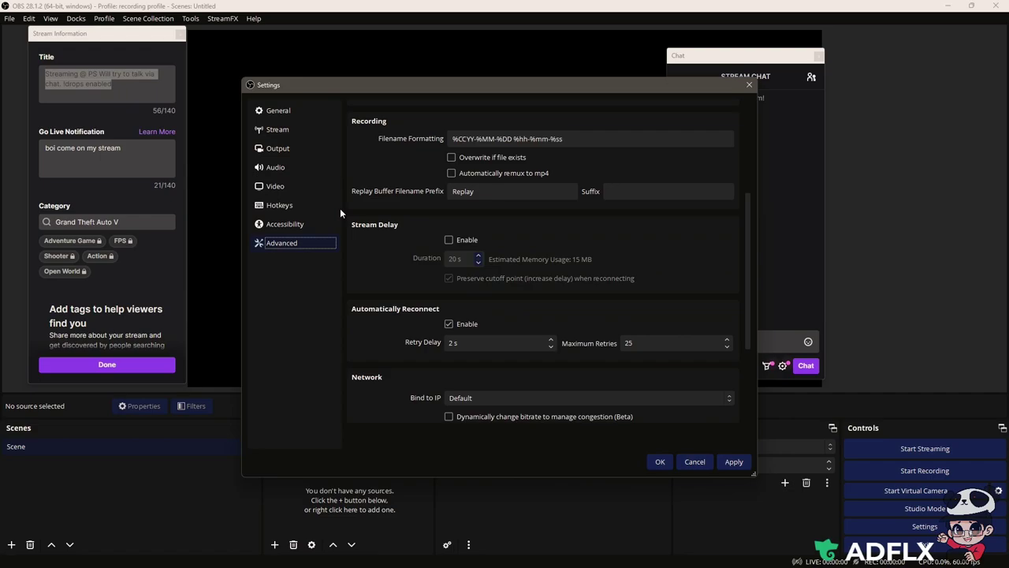
scroll(355, 177, "up", 6)
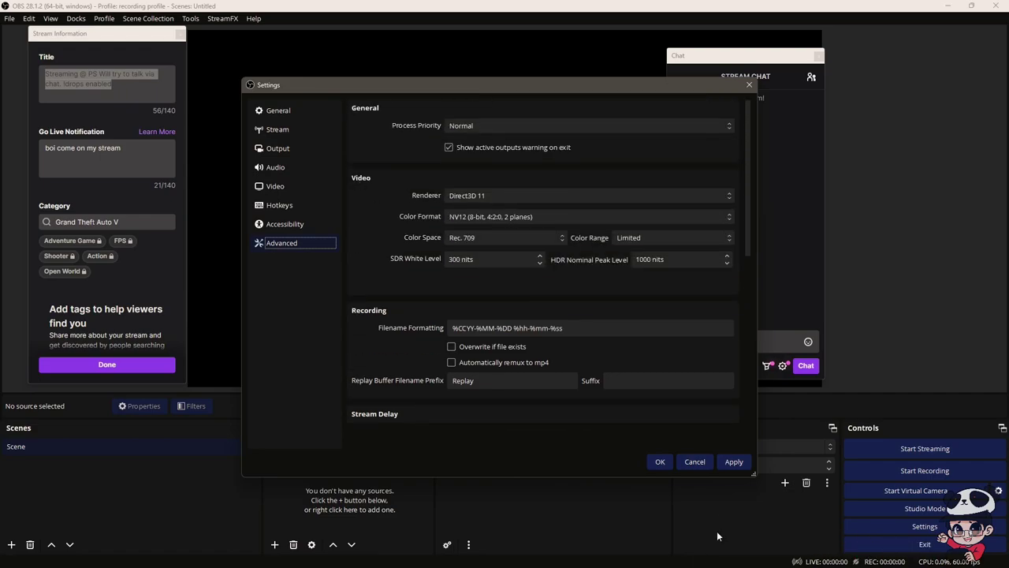
Apply the program settings, close the Settings window and select the existing scene in the scene list.
left_click(734, 462)
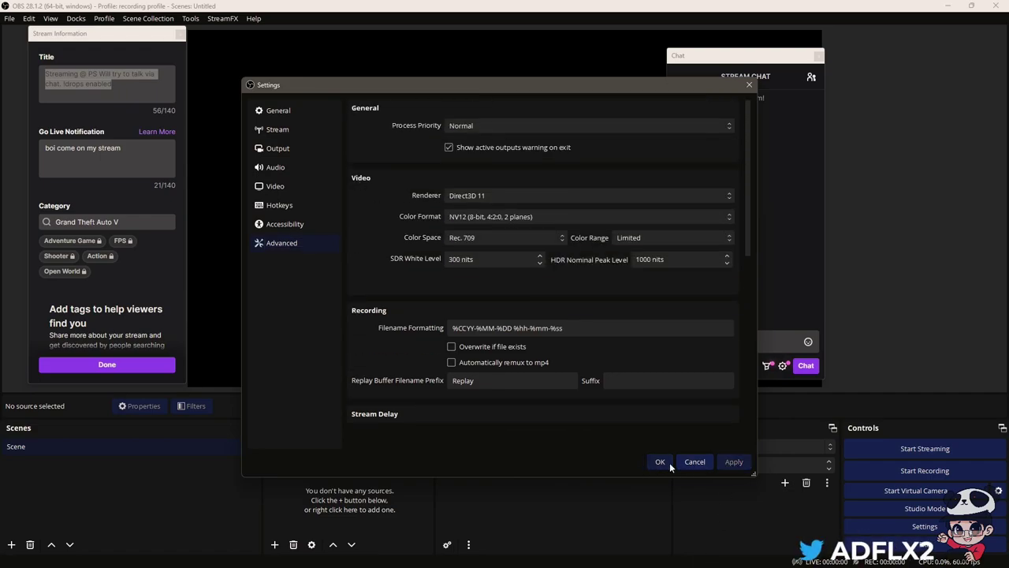
left_click(660, 462)
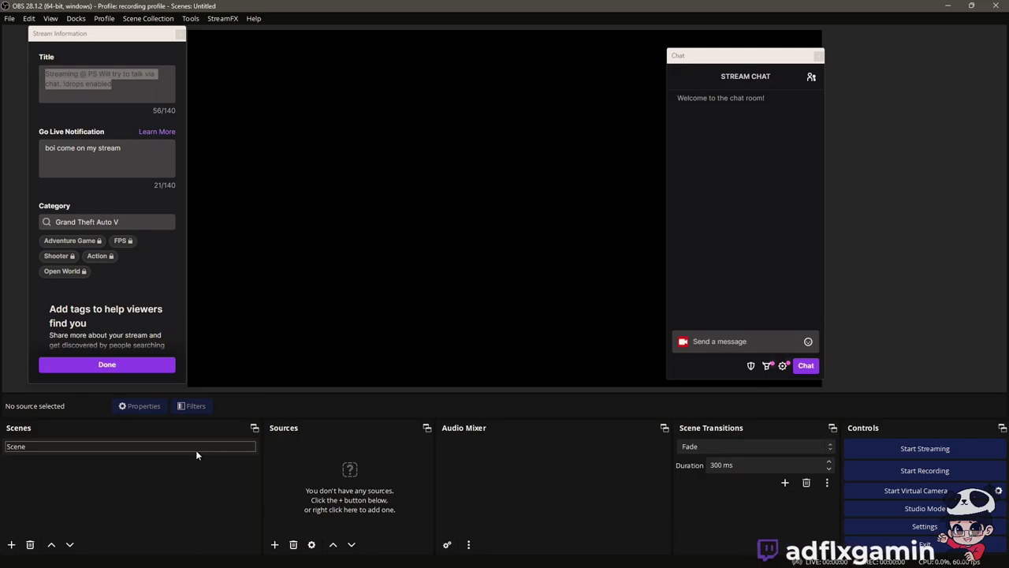
left_click(195, 448)
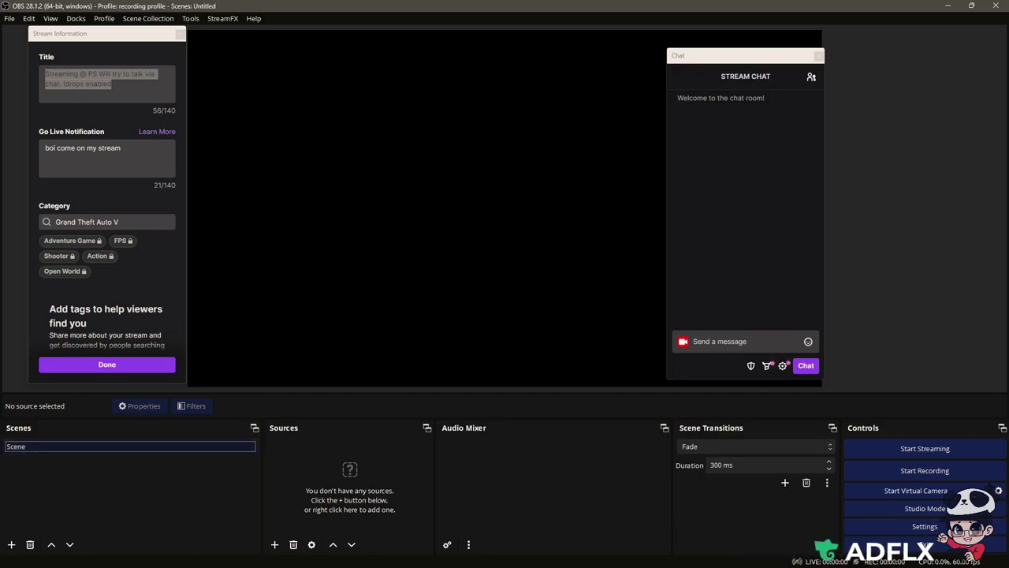